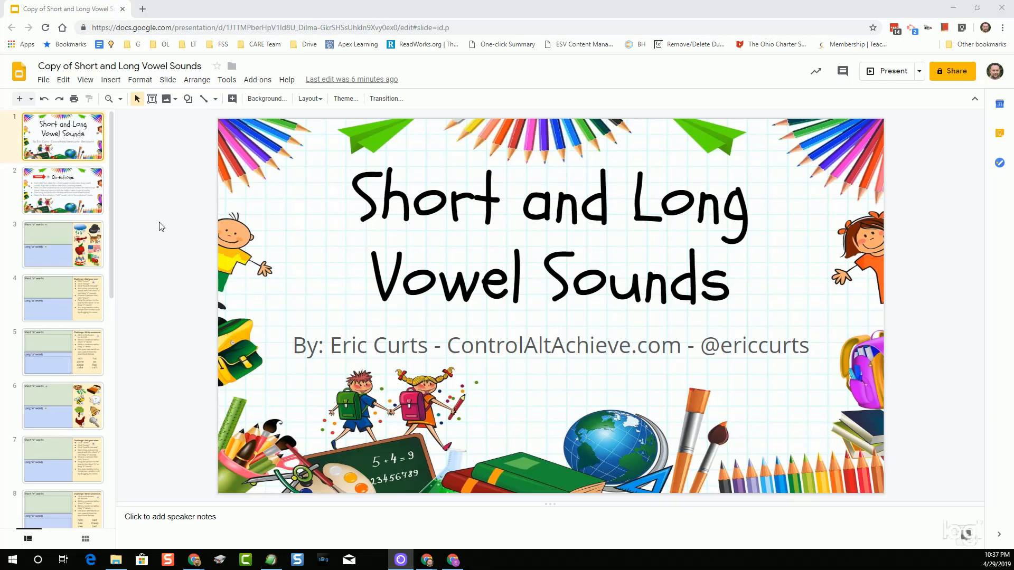
- Read the Directions slide, then bring up slide 3 with the Short and Long "a" words boxes
left_click(98, 200)
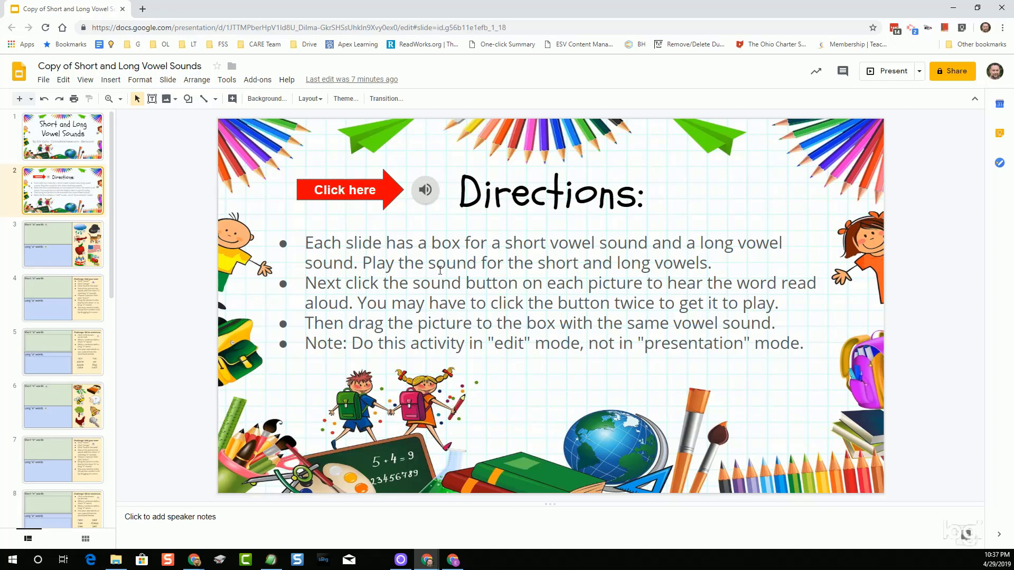
left_click(79, 257)
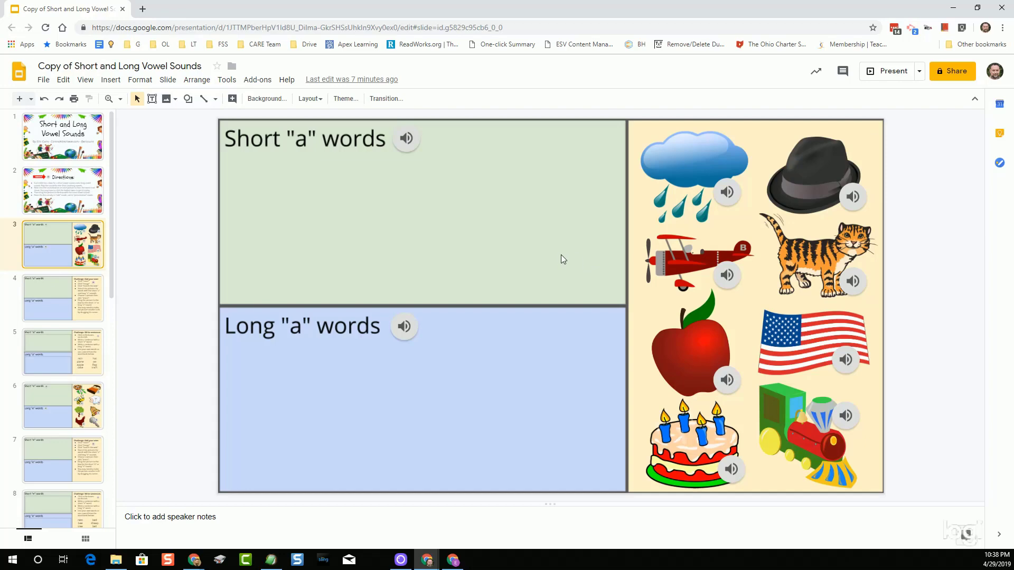
- Drag the rain cloud picture into the Long "a" words box, then go to slide 4
left_click(685, 171)
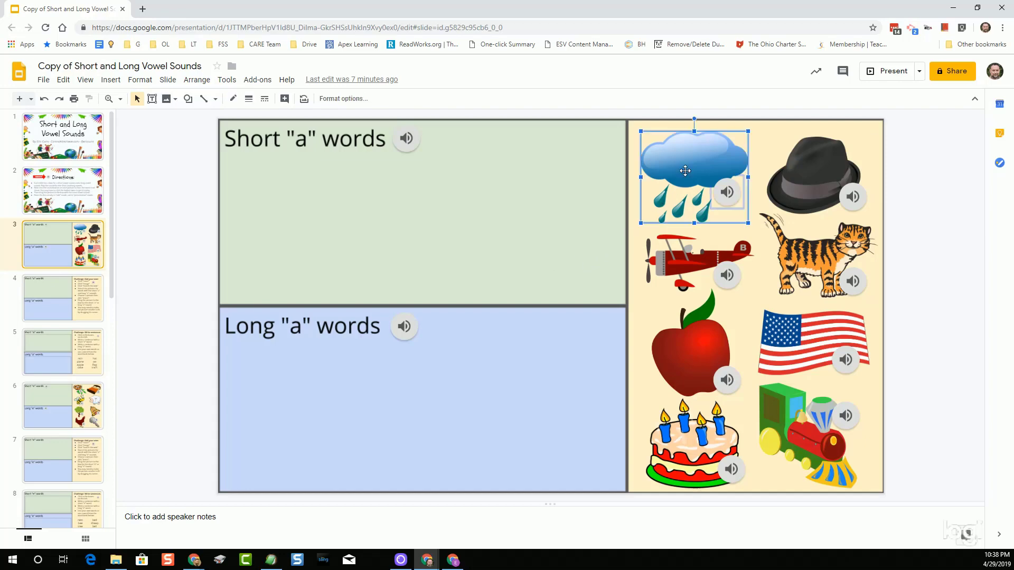
mouse_move(727, 193)
left_click_drag(679, 162, 264, 384)
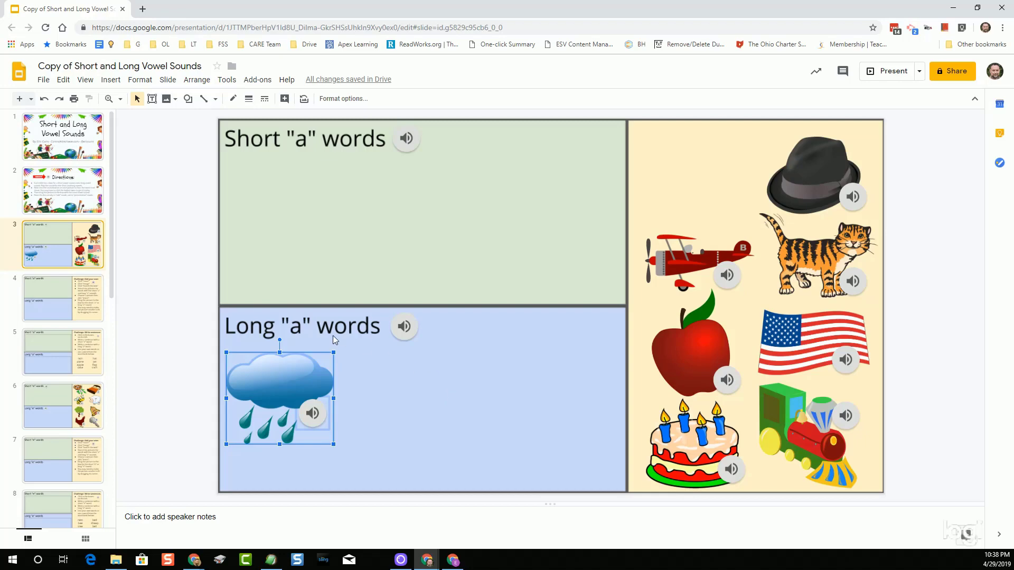
left_click(85, 304)
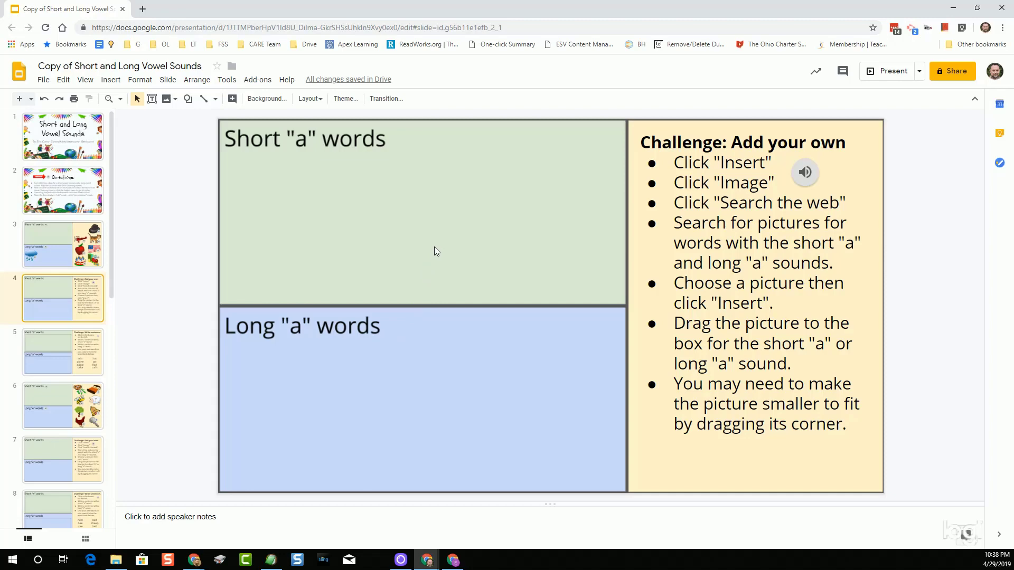
- Check the Write sentences slide and the short and long "u" words slide further down
left_click(85, 350)
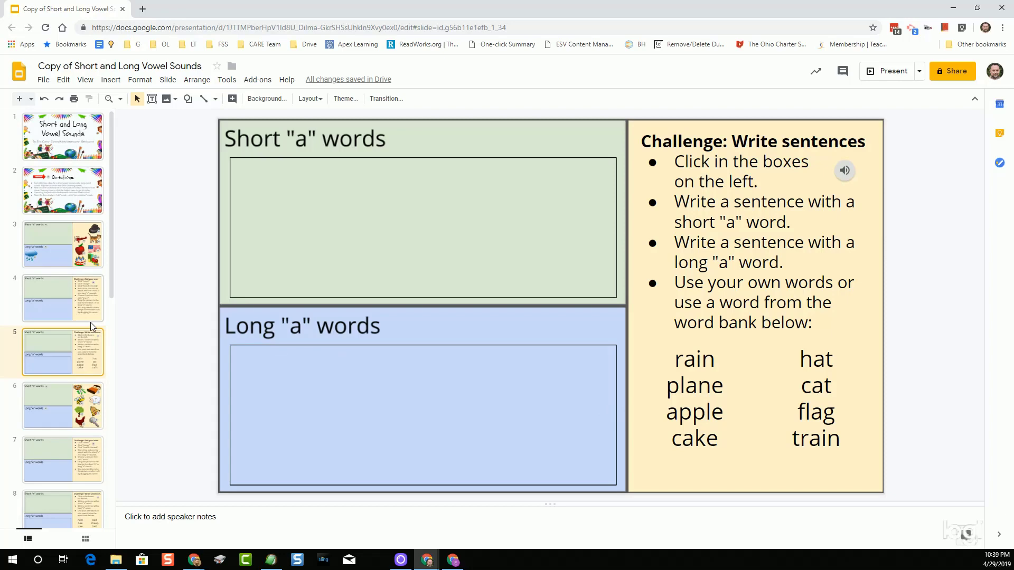
scroll(92, 326, "down", 5)
scroll(91, 326, "down", 5)
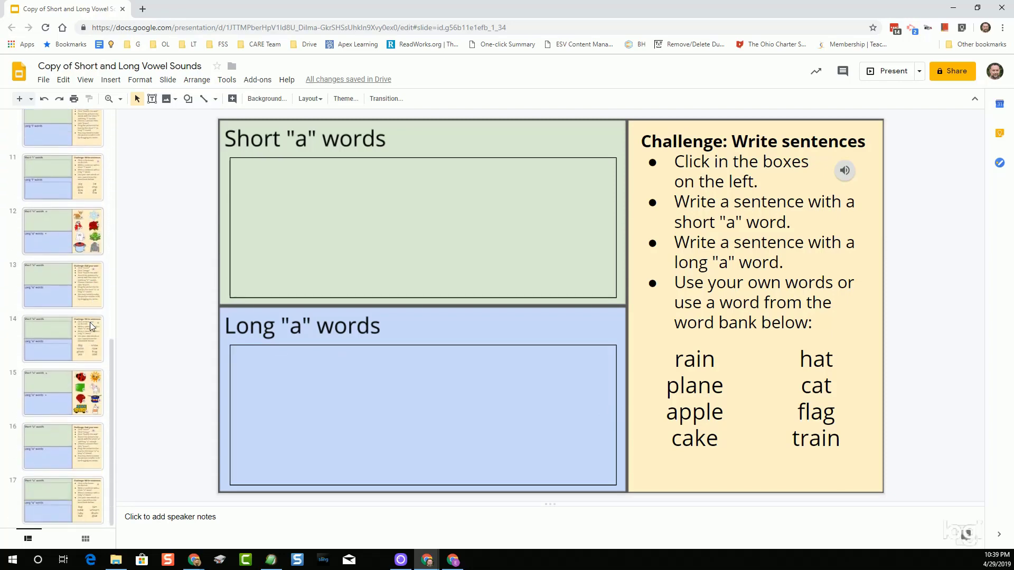
left_click(71, 378)
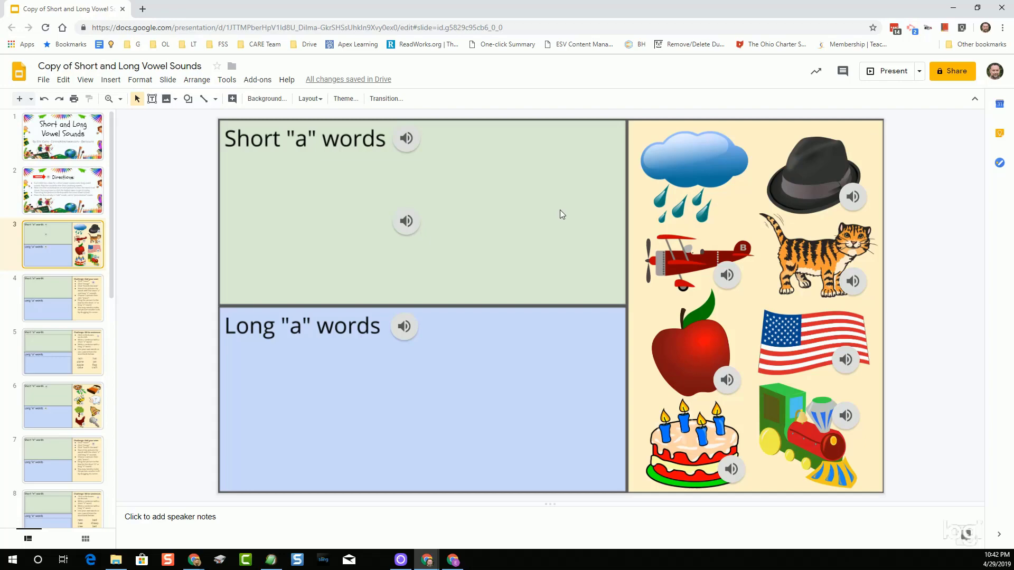
- Drag the stray sound button from the Short "a" box back onto the rain cloud picture
left_click(693, 173)
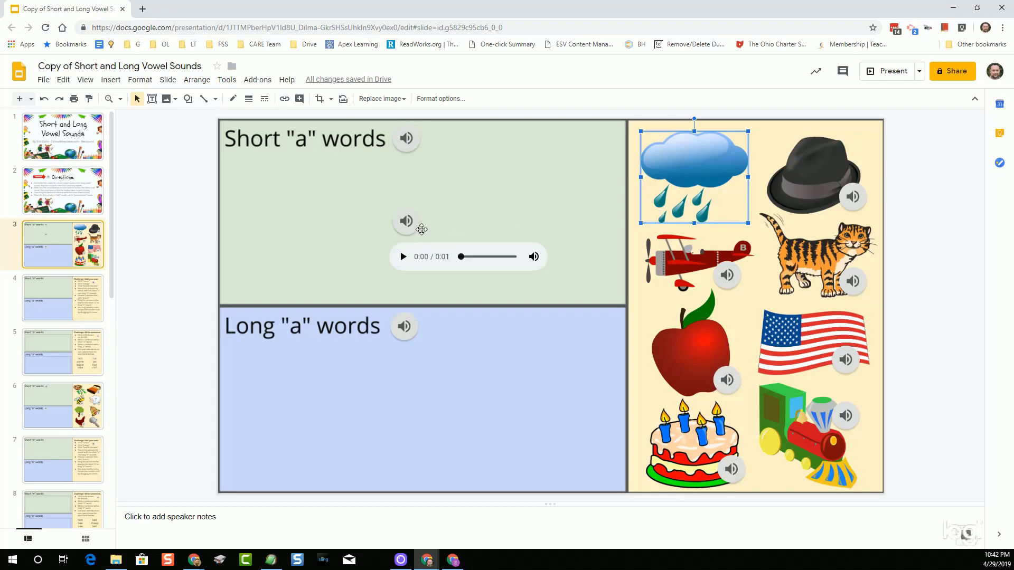
left_click(407, 220)
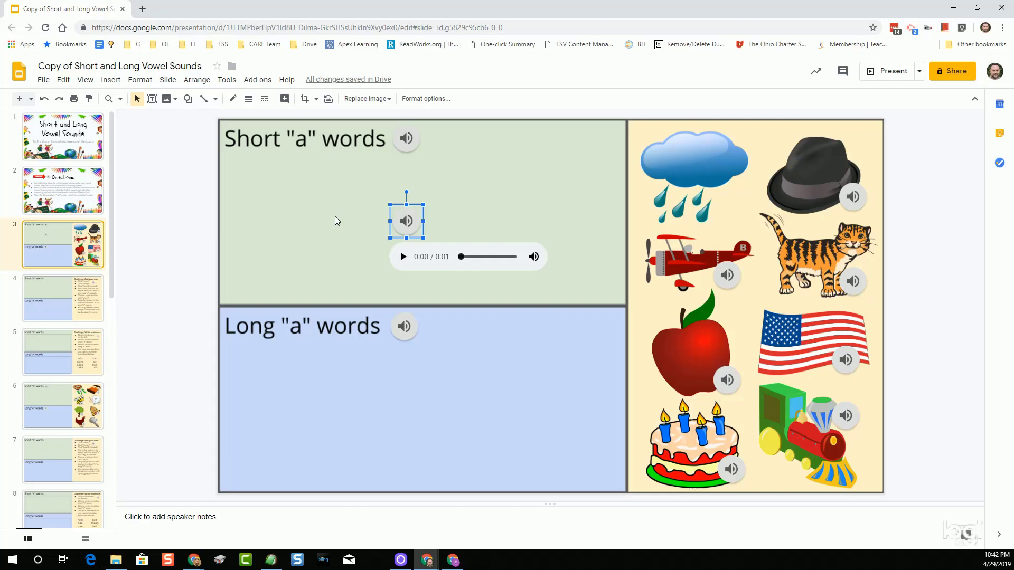
left_click(119, 85)
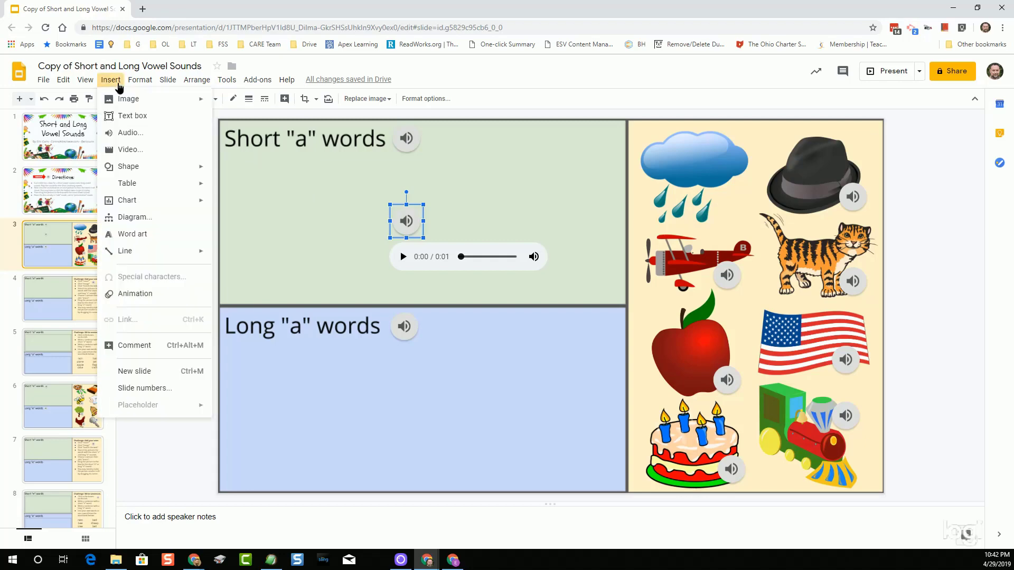
left_click(331, 220)
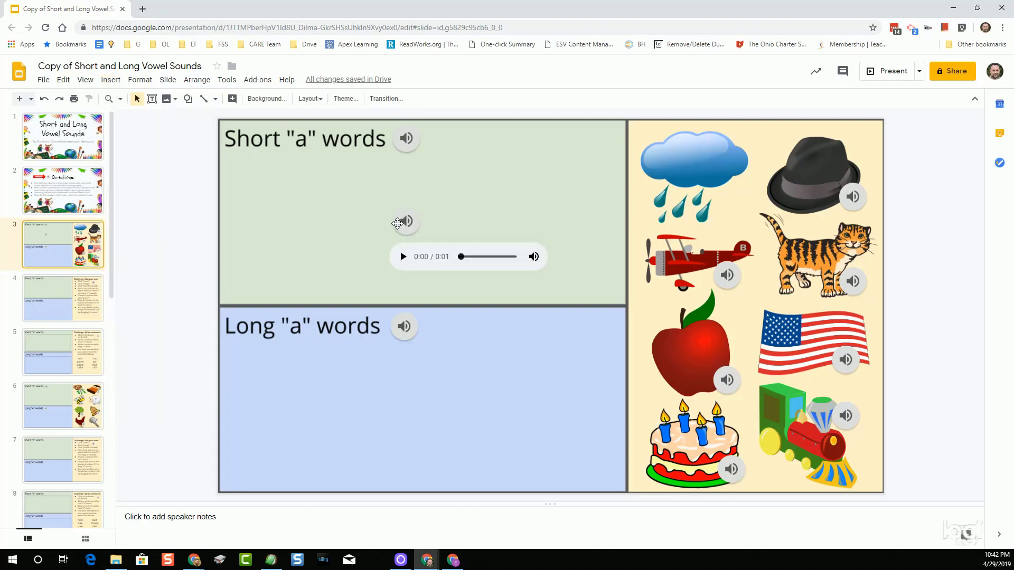
left_click(397, 224)
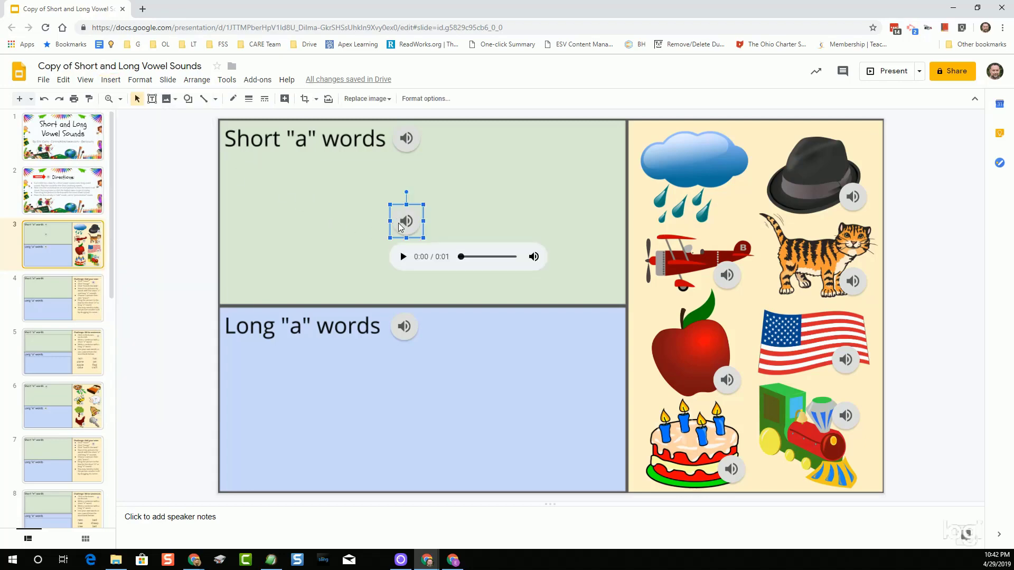
left_click(654, 169)
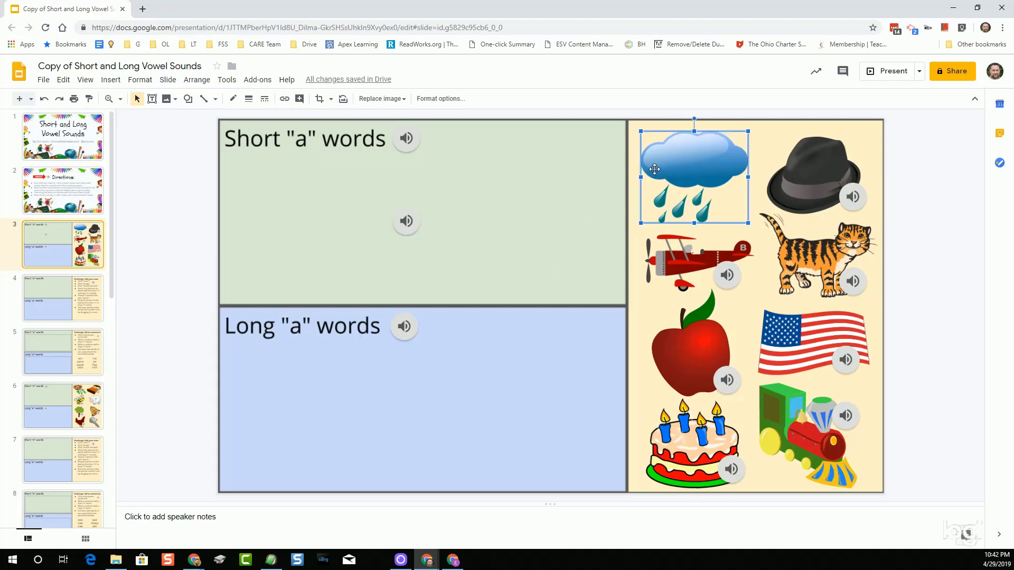
left_click(407, 223)
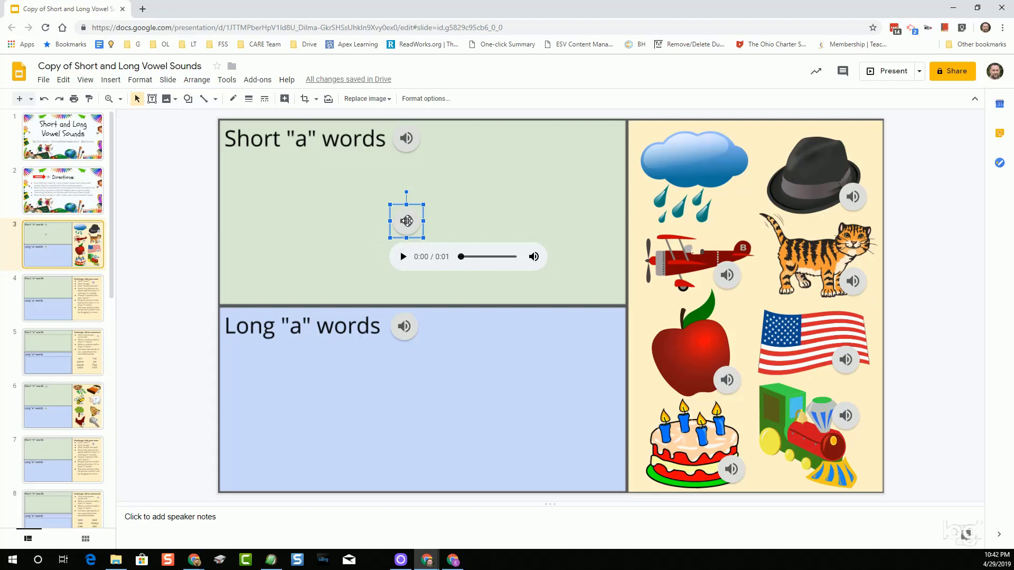
left_click_drag(407, 221, 727, 181)
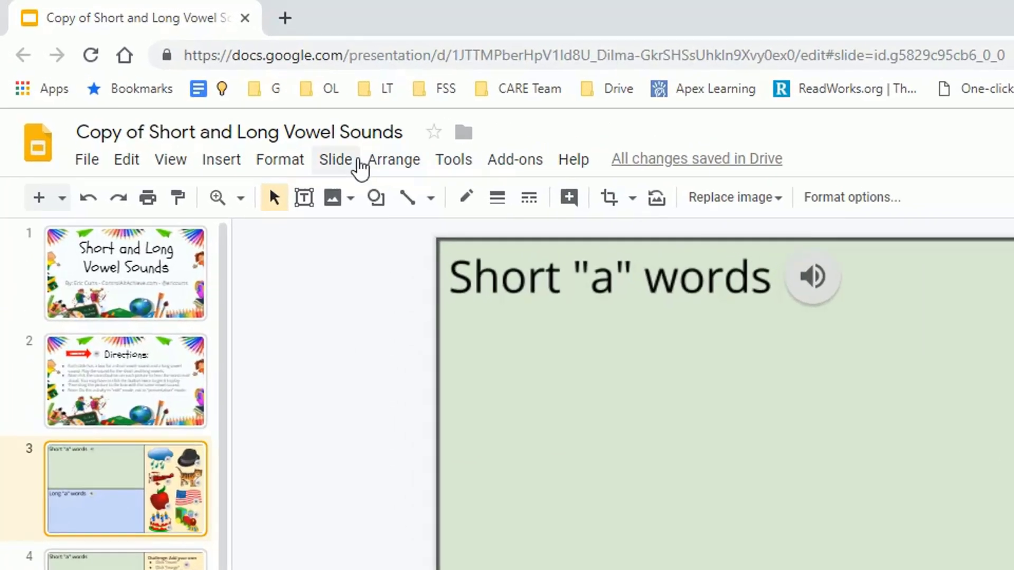
- Select the rain cloud and its sound button together and group them from the Arrange menu
left_click(196, 80)
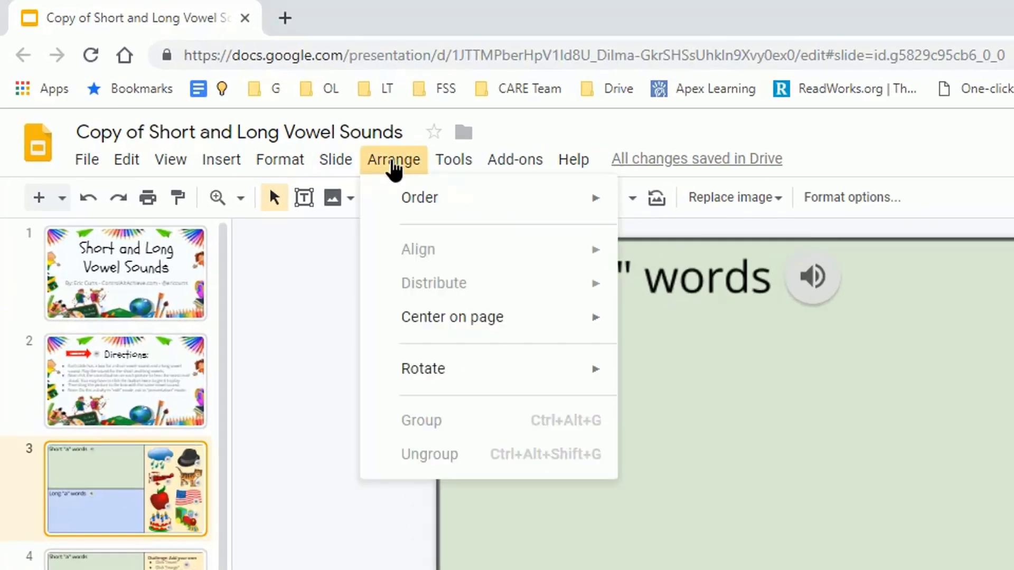
mouse_move(438, 198)
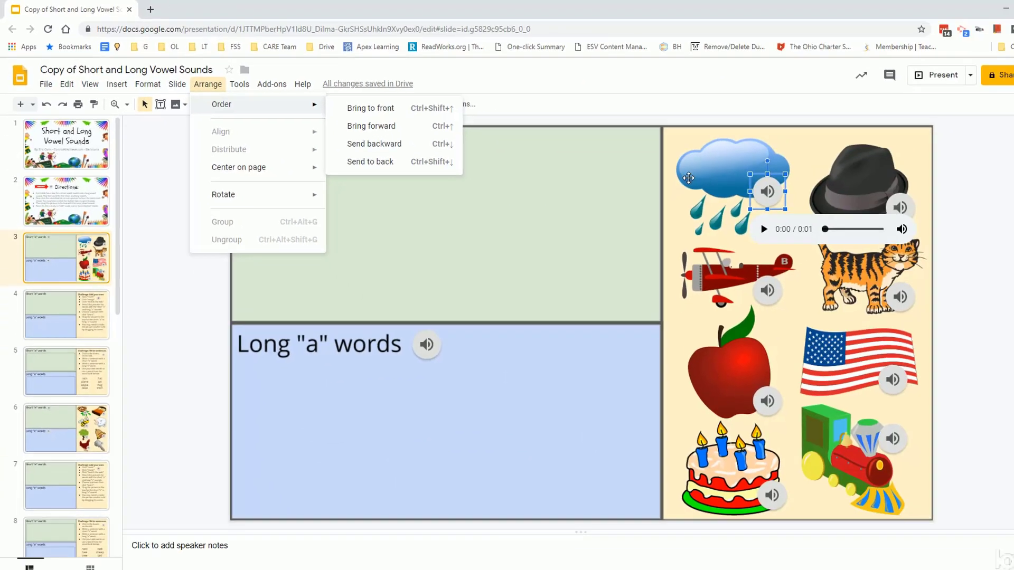
key("Escape")
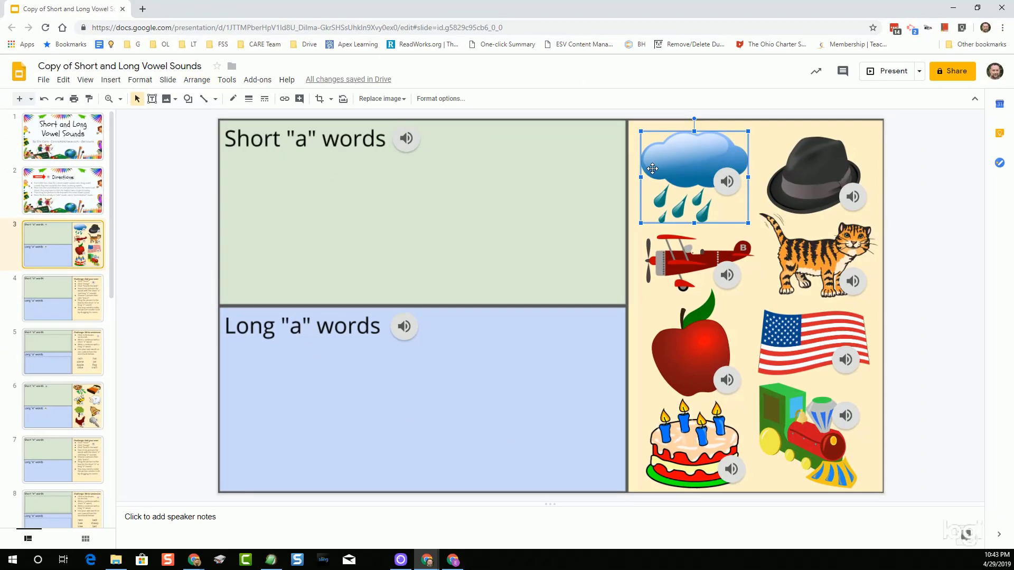
left_click(588, 211)
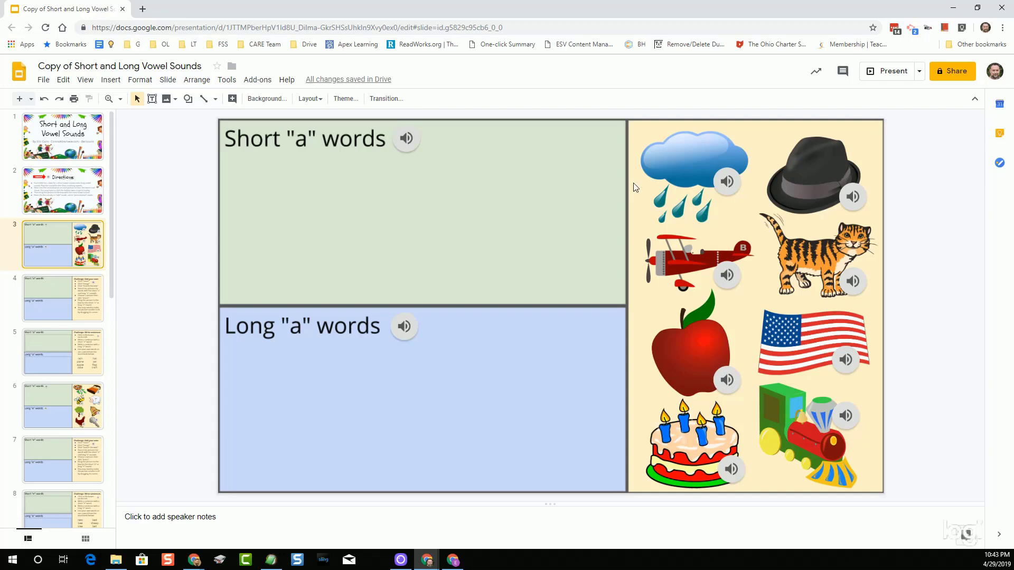
left_click(664, 163)
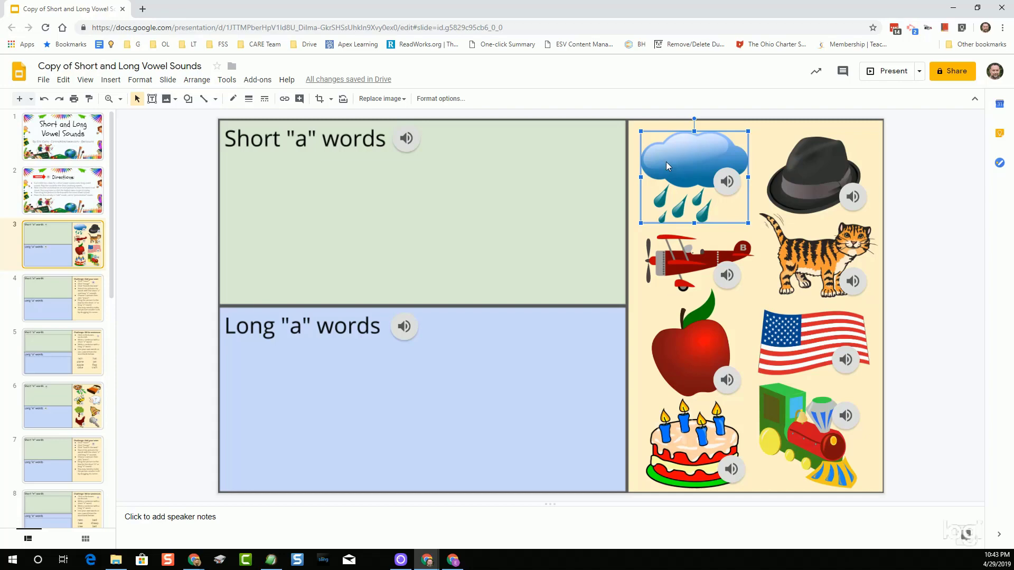
mouse_move(728, 181)
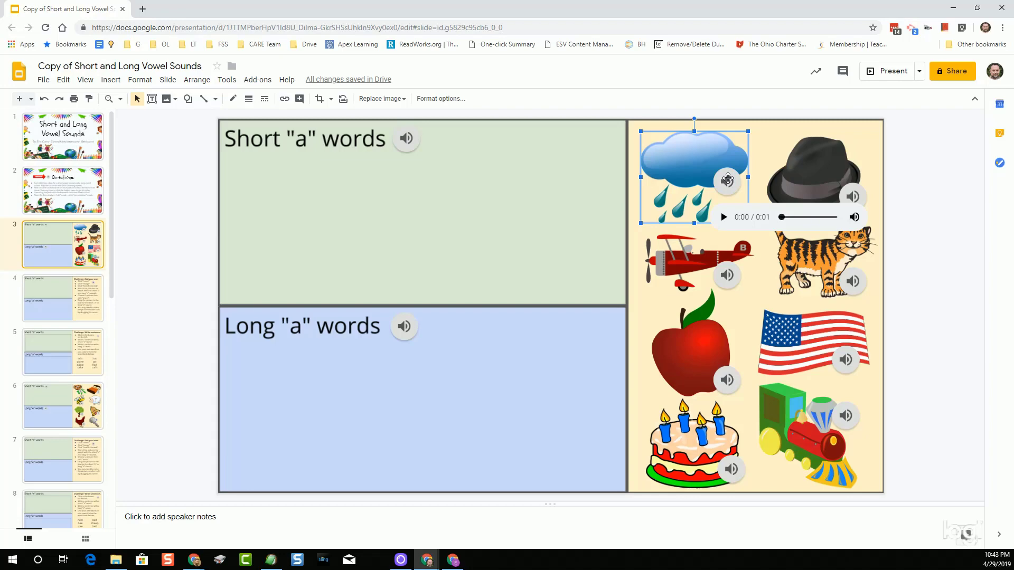
left_click(728, 180)
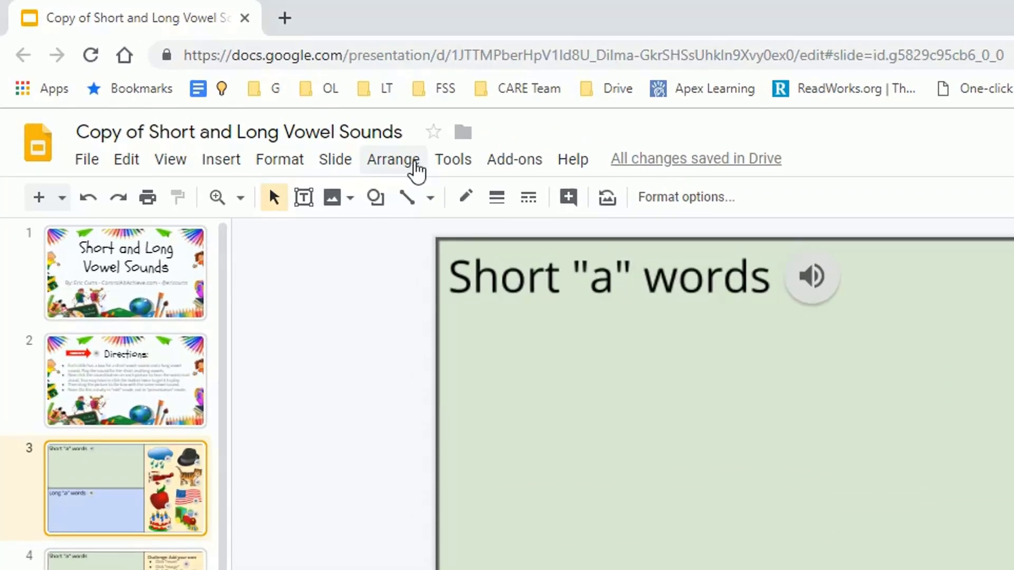
left_click(206, 80)
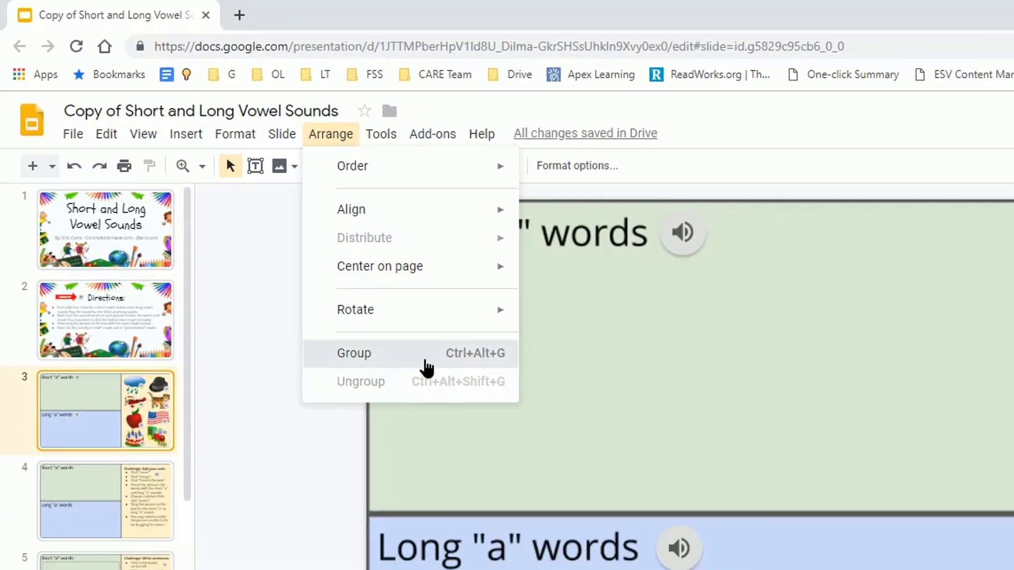
left_click(506, 430)
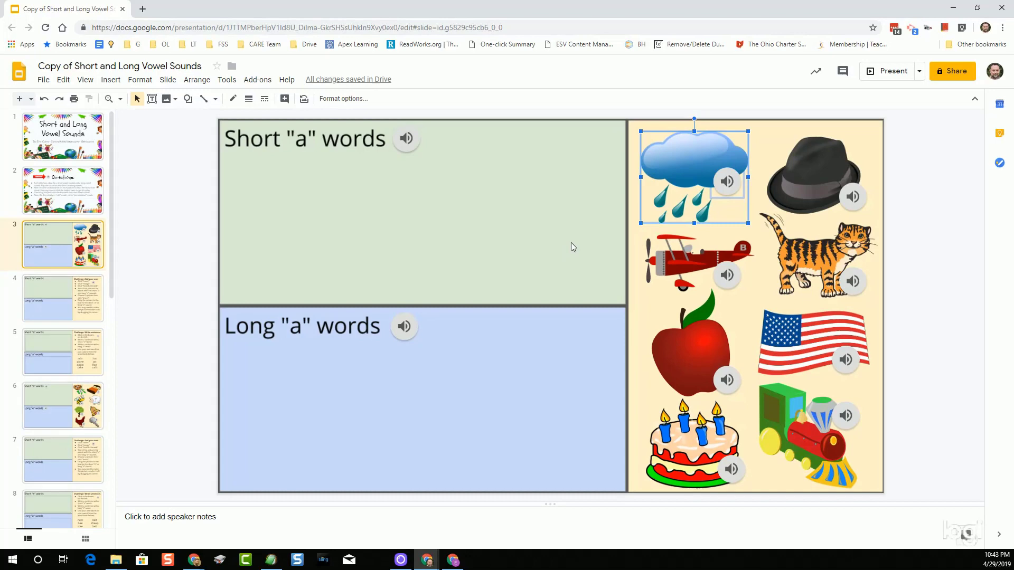
- Drag the grouped rain cloud and sound button into the Long "a" words box
left_click(571, 243)
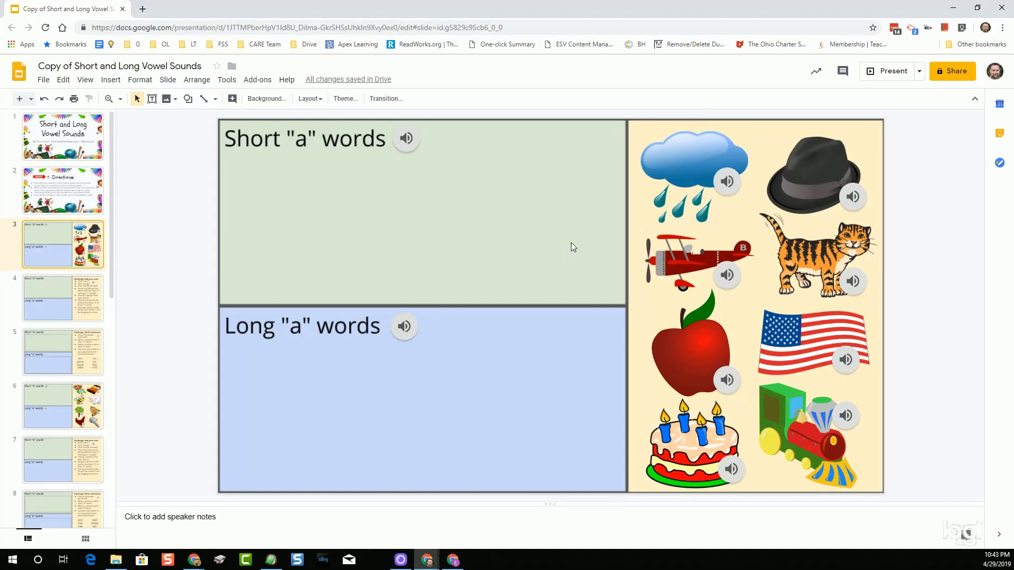
left_click(728, 188)
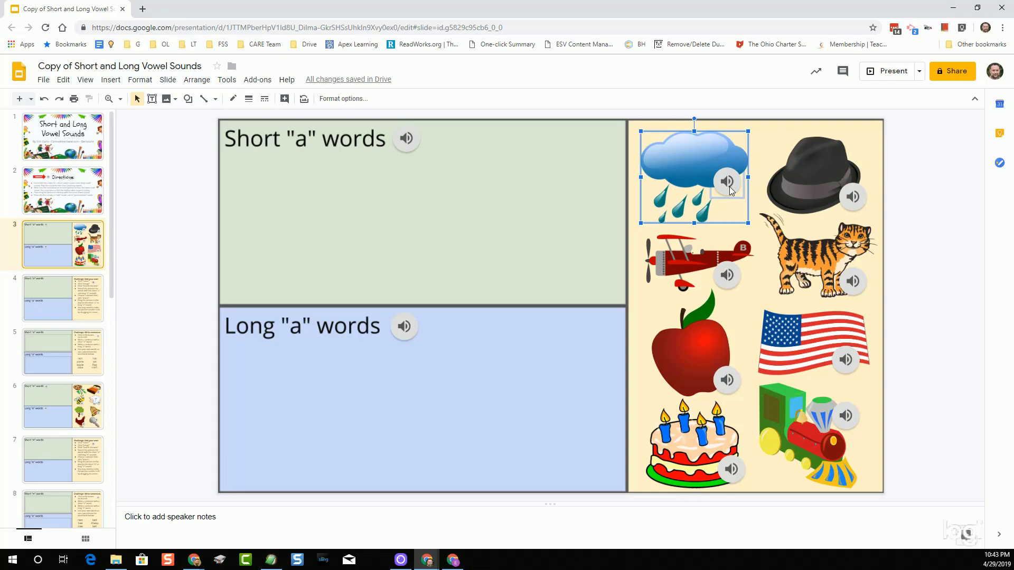
left_click(730, 185)
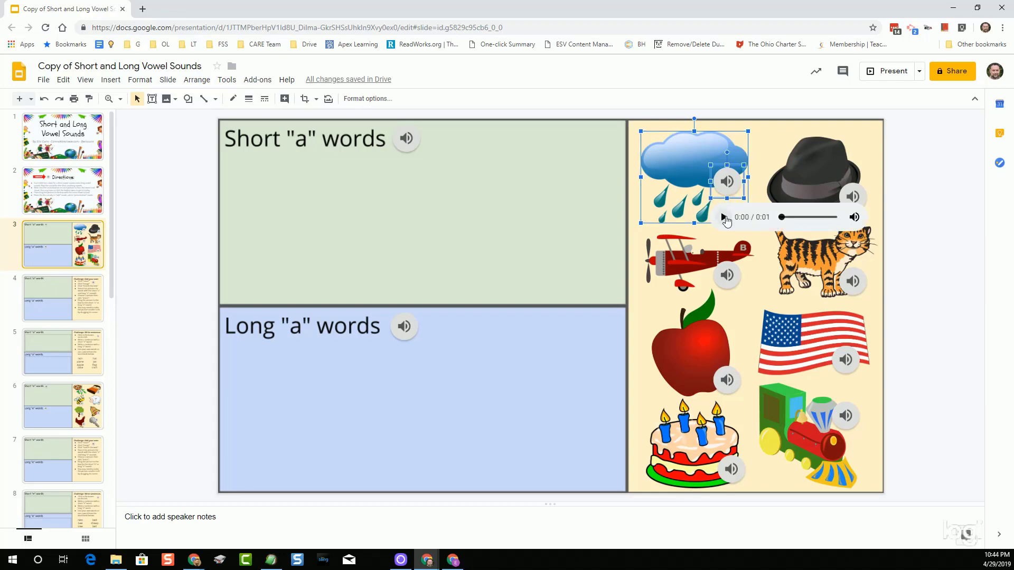
left_click(552, 213)
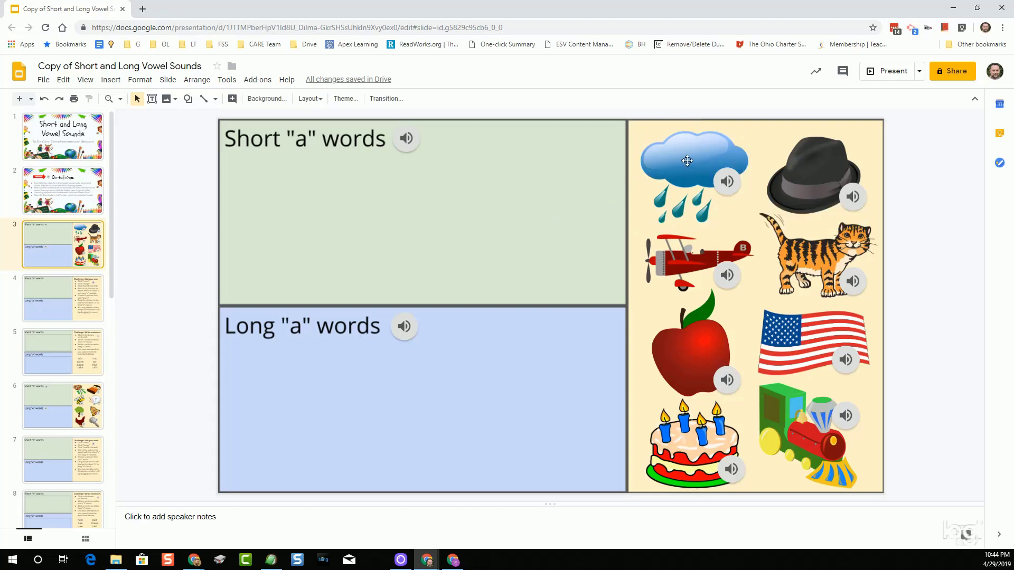
left_click_drag(688, 160, 278, 379)
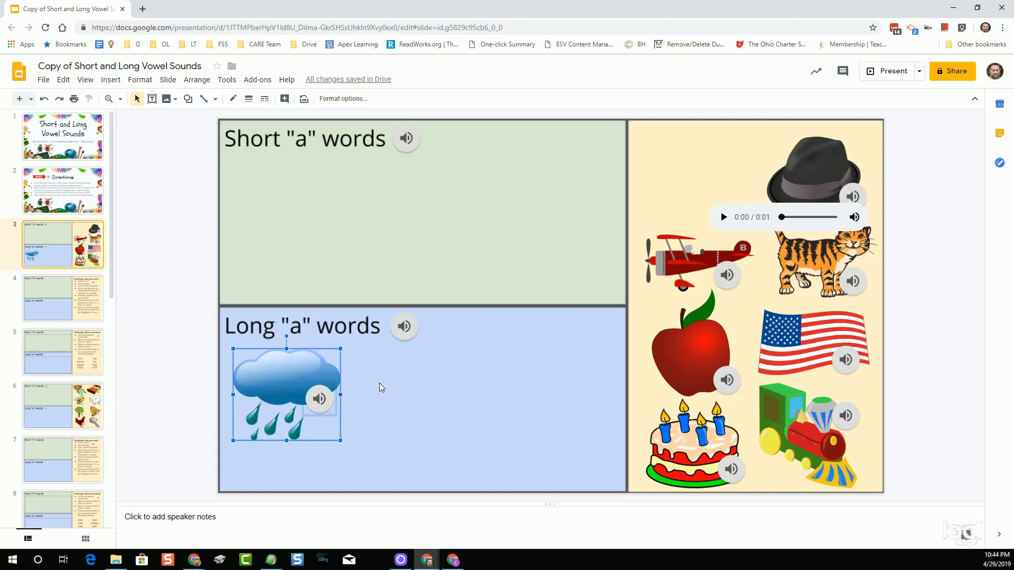
left_click(379, 383)
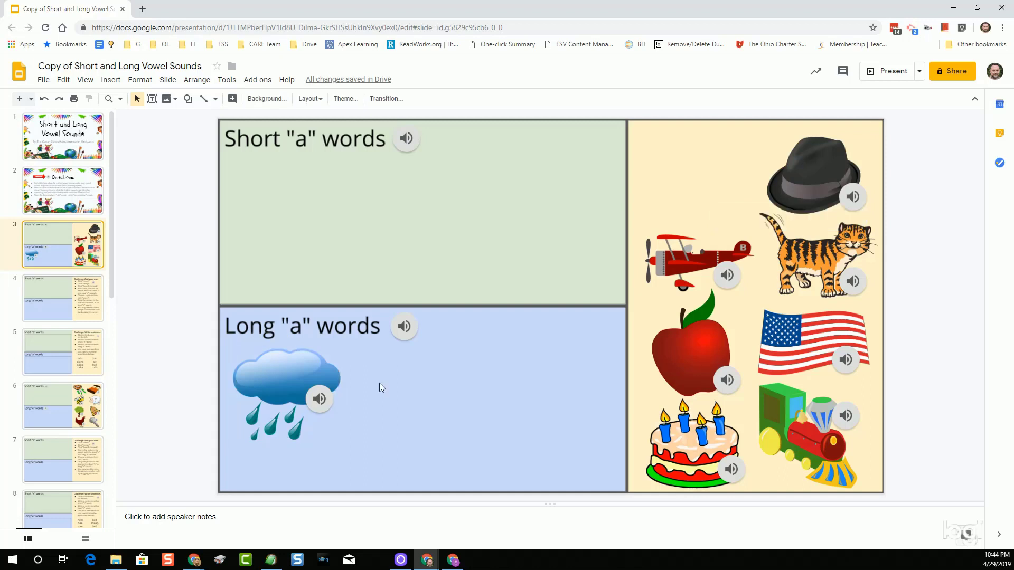